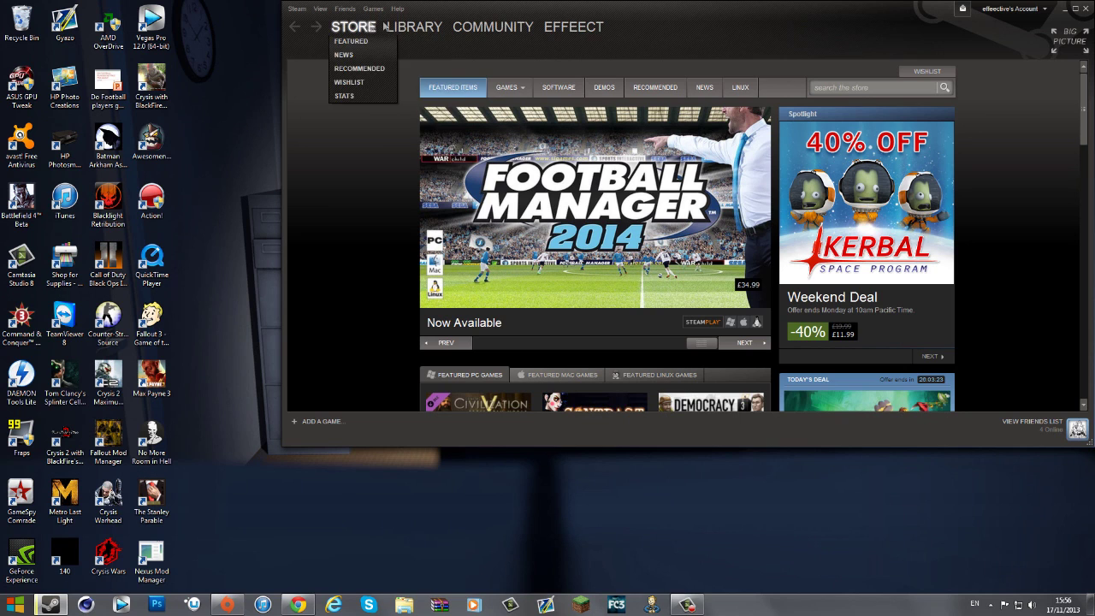
- Glance over Steam's store and community menus, then bring forward Chrome's 'Steam Skins - 2010 UI' forum thread
mouse_move(572, 28)
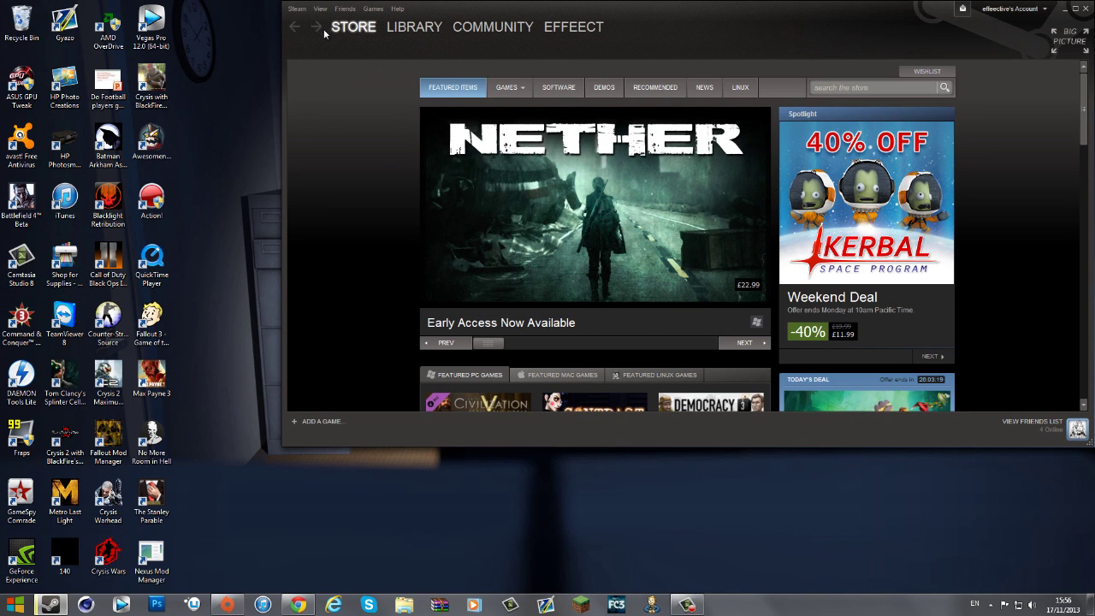
mouse_move(502, 31)
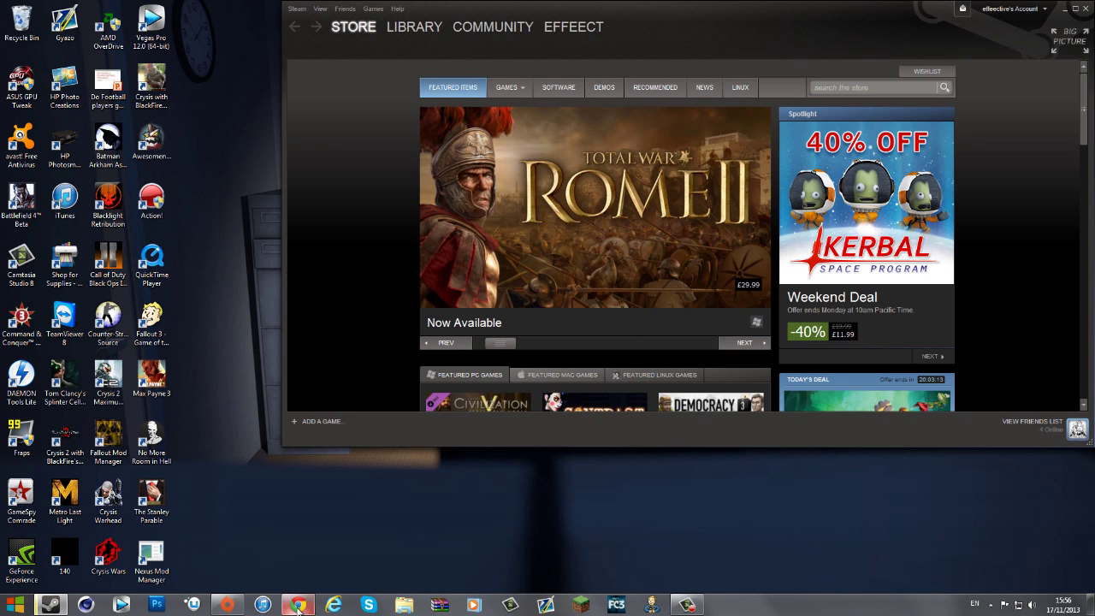
mouse_move(297, 608)
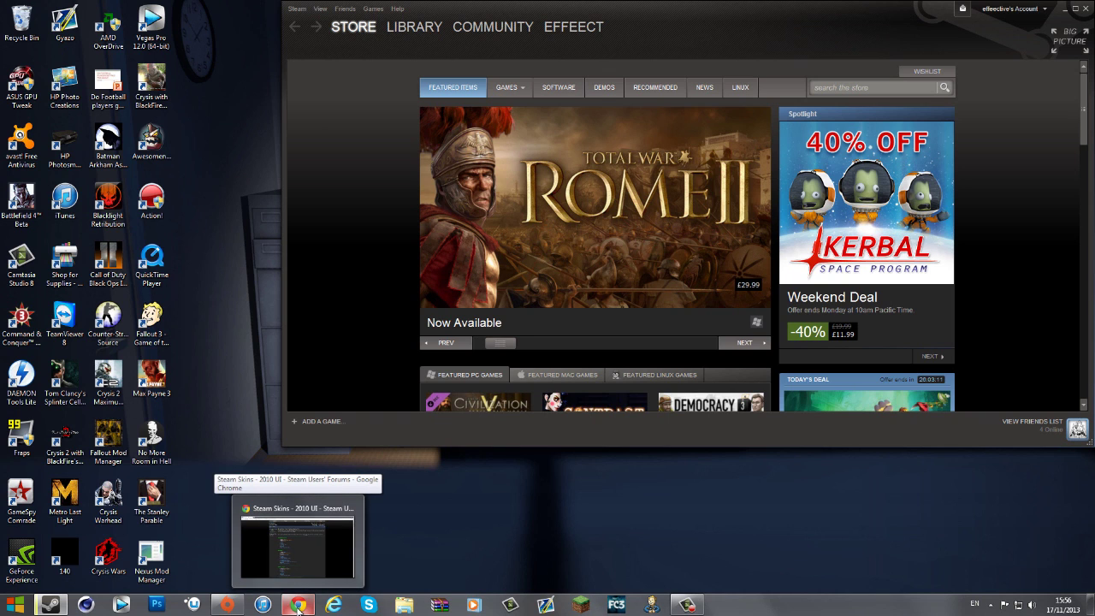
click(298, 607)
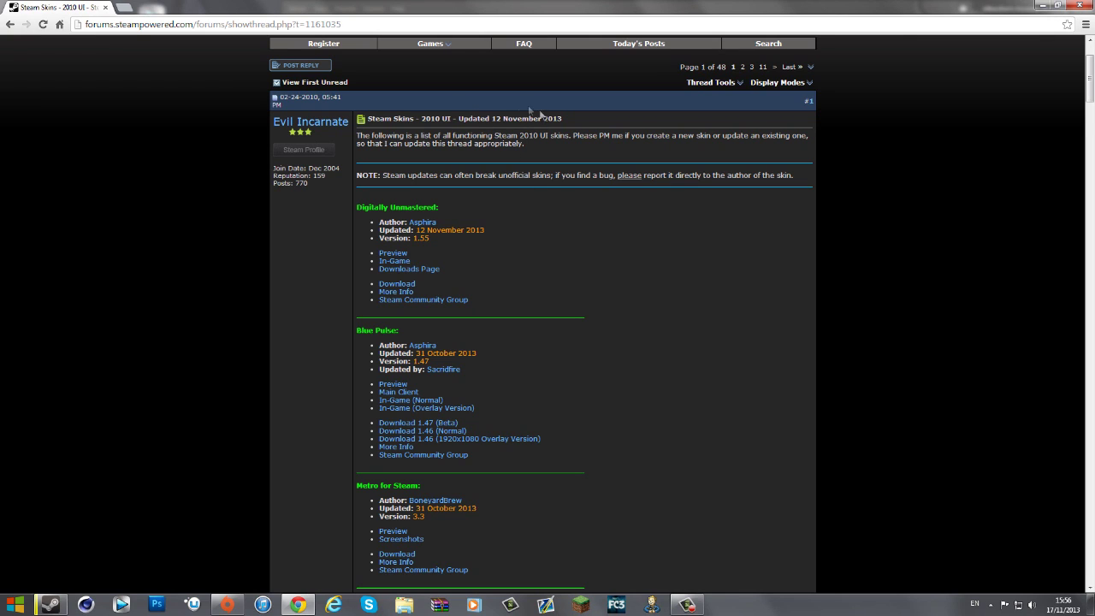
click(402, 260)
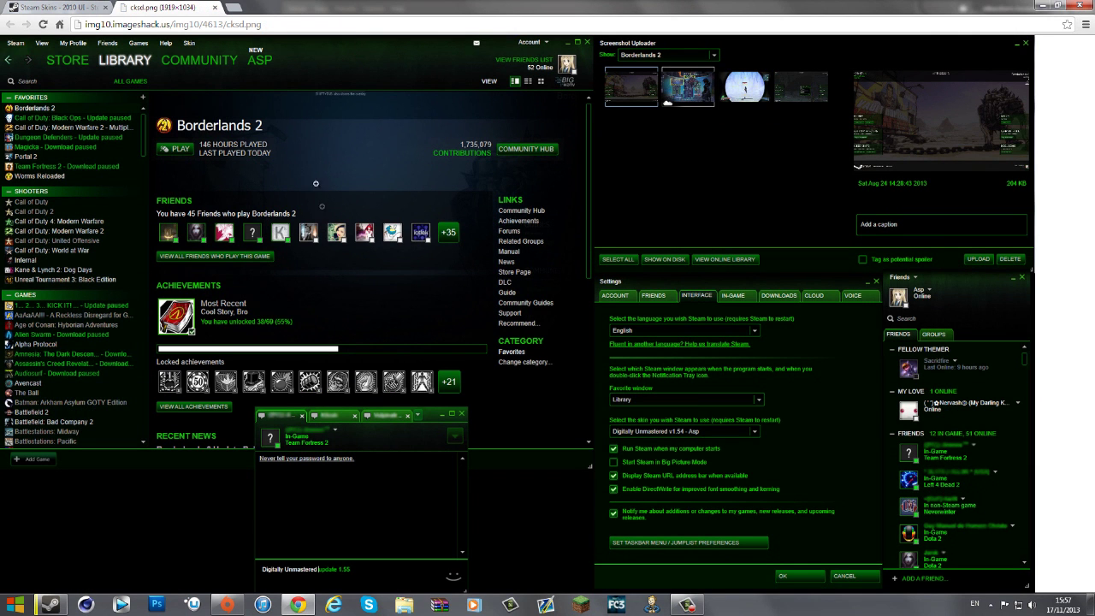
click(215, 9)
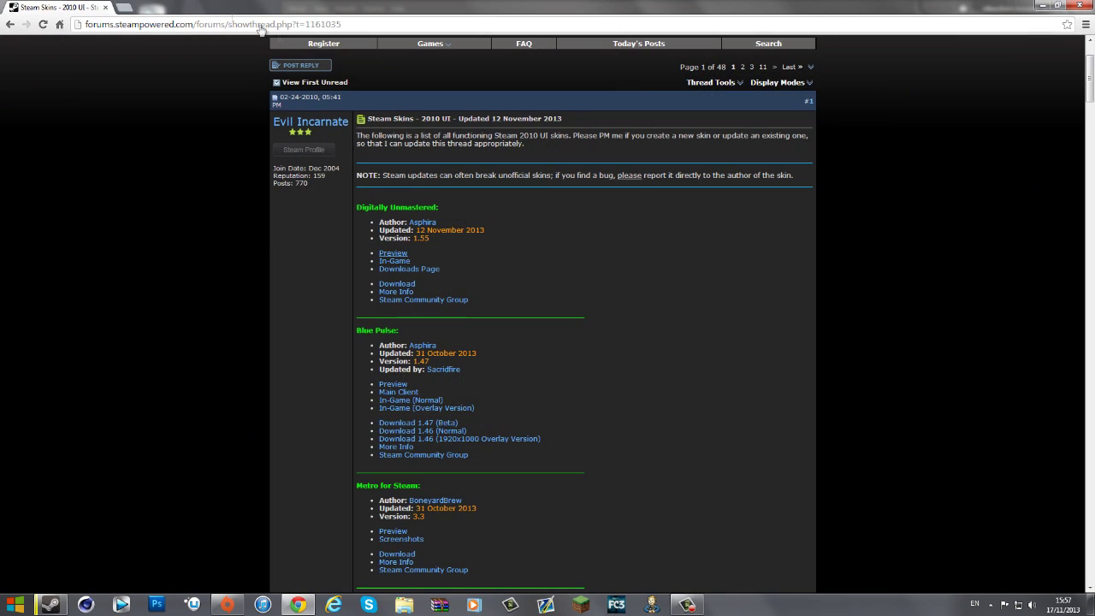
- Download the Metro for Steam skin zip from its deviantART page
click(397, 536)
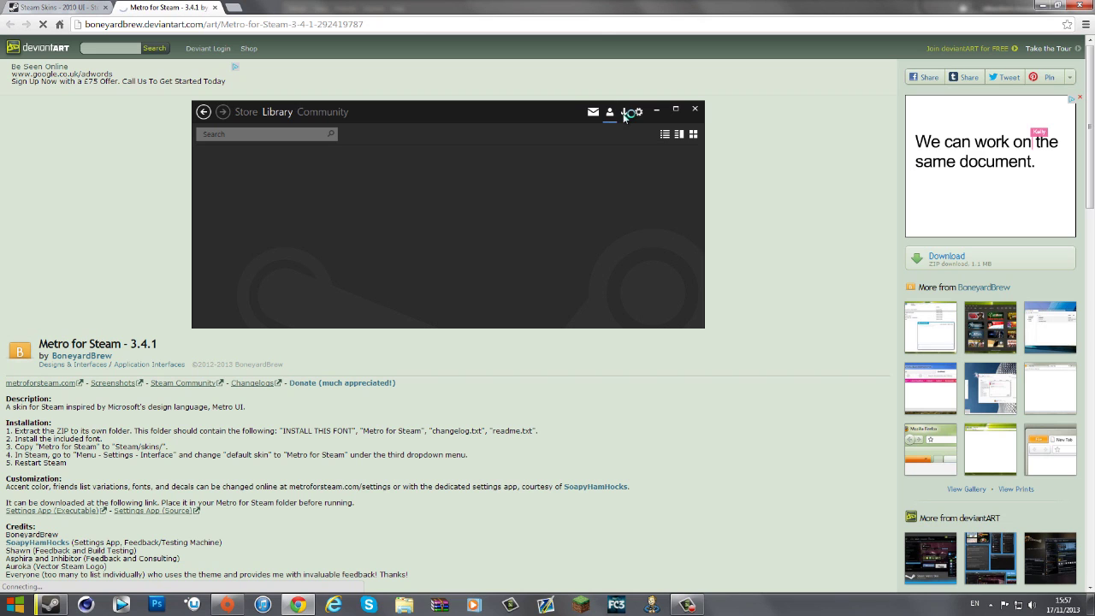
click(216, 7)
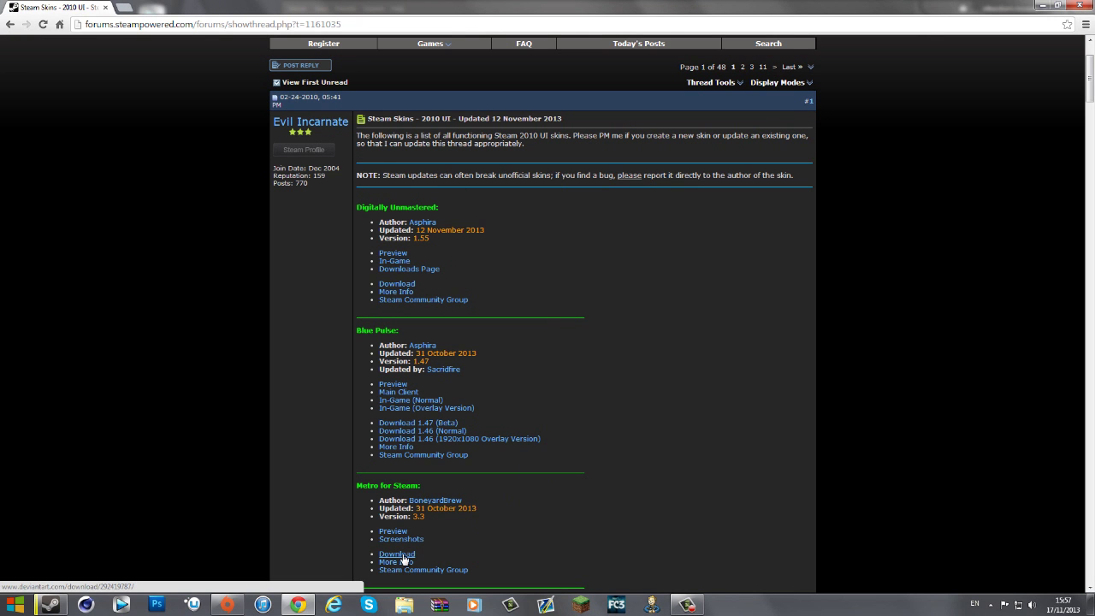
scroll(404, 560, down, 1)
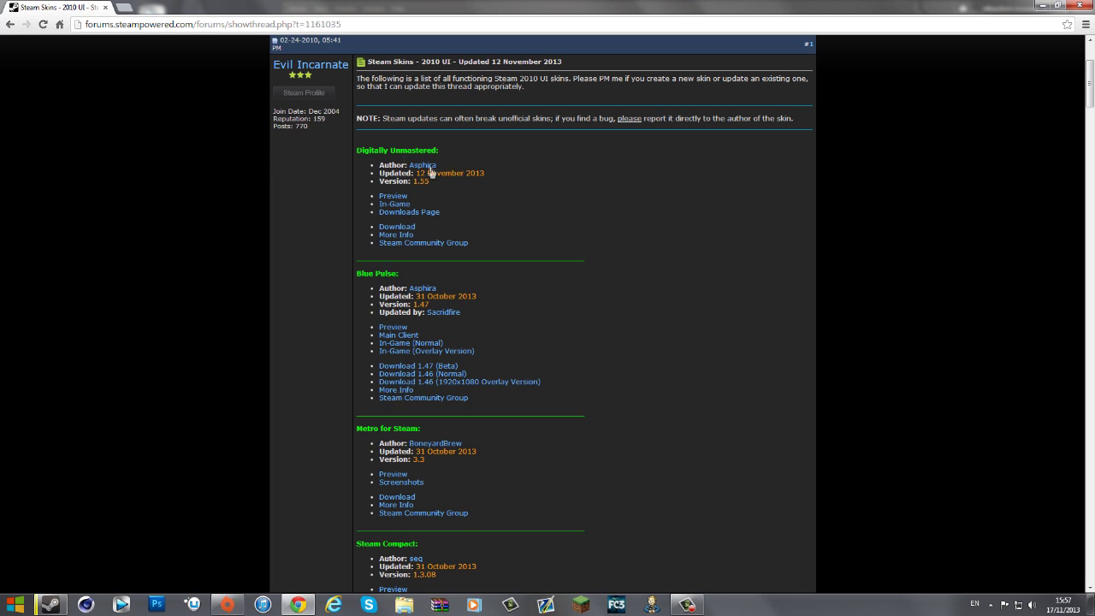
click(401, 504)
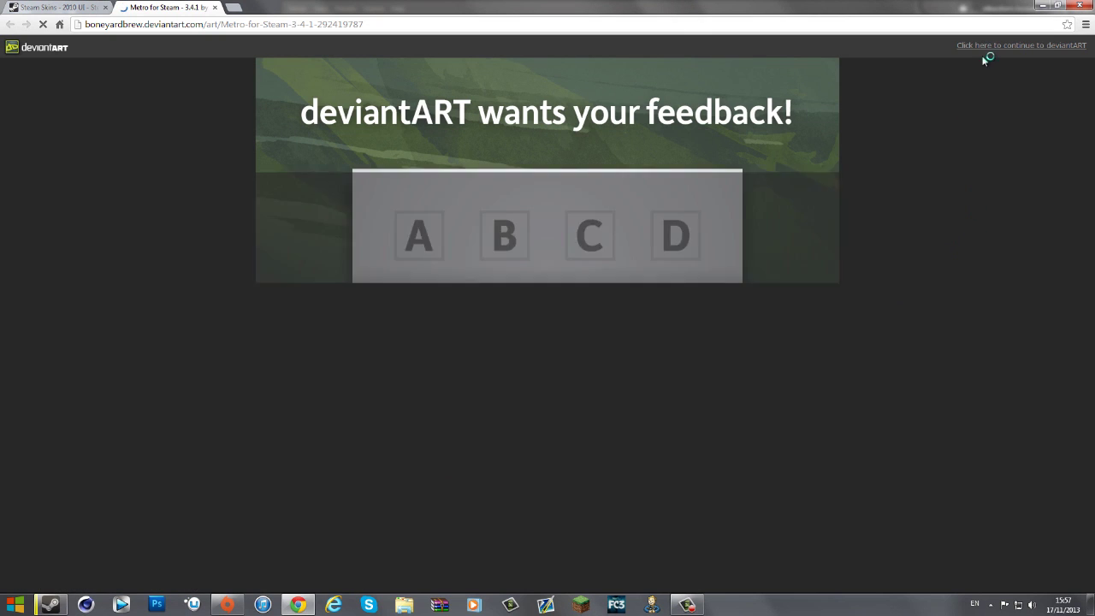
click(990, 45)
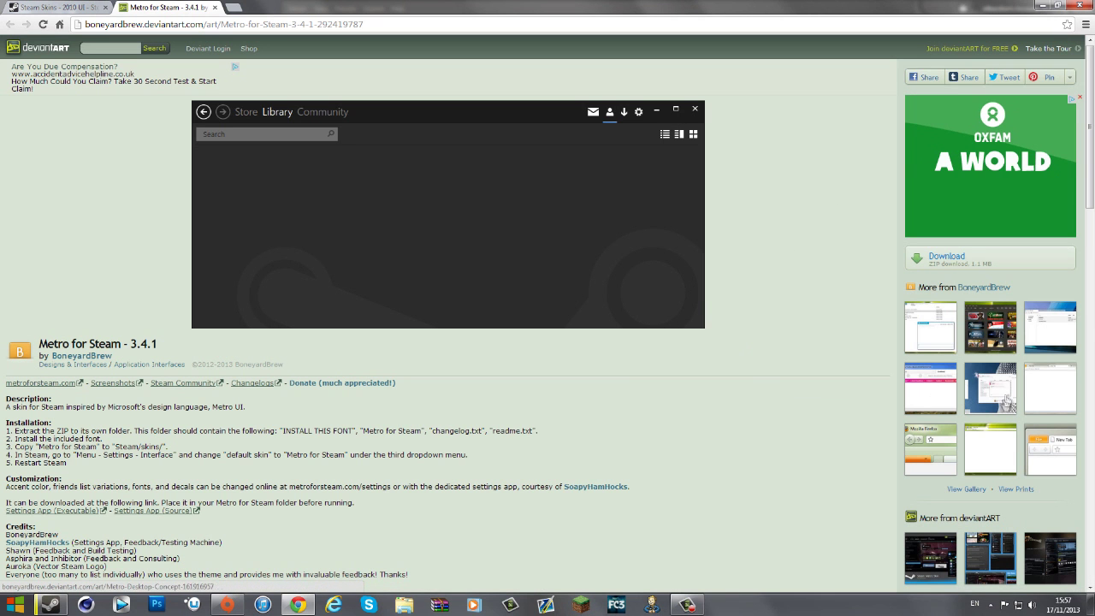
click(970, 261)
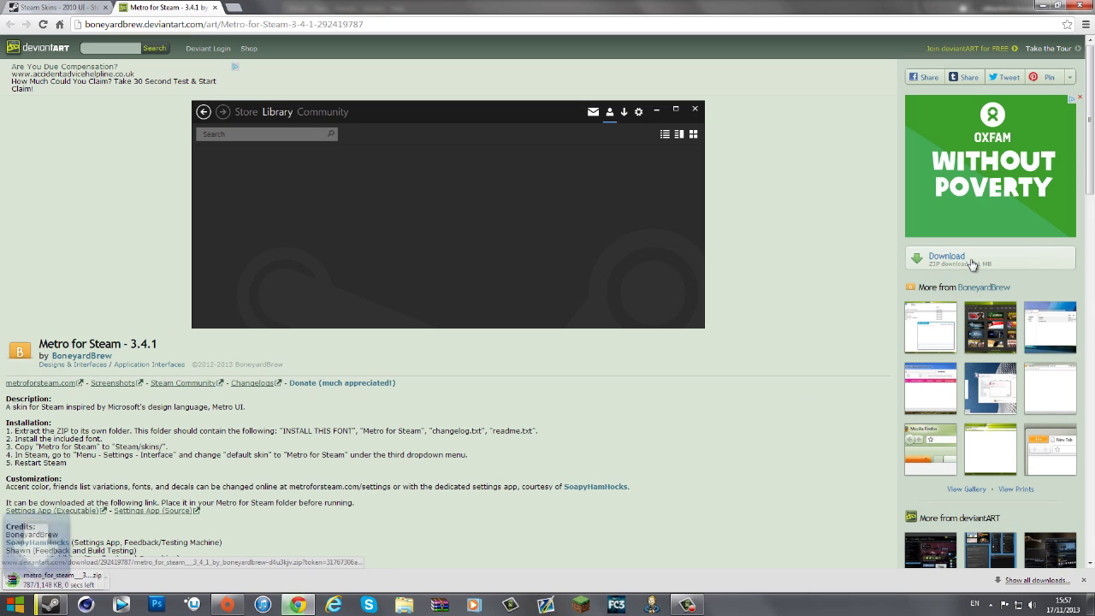
- Copy the Metro for Steam zip to the desktop, minimise Chrome and open it in WinRAR
double_click(1026, 5)
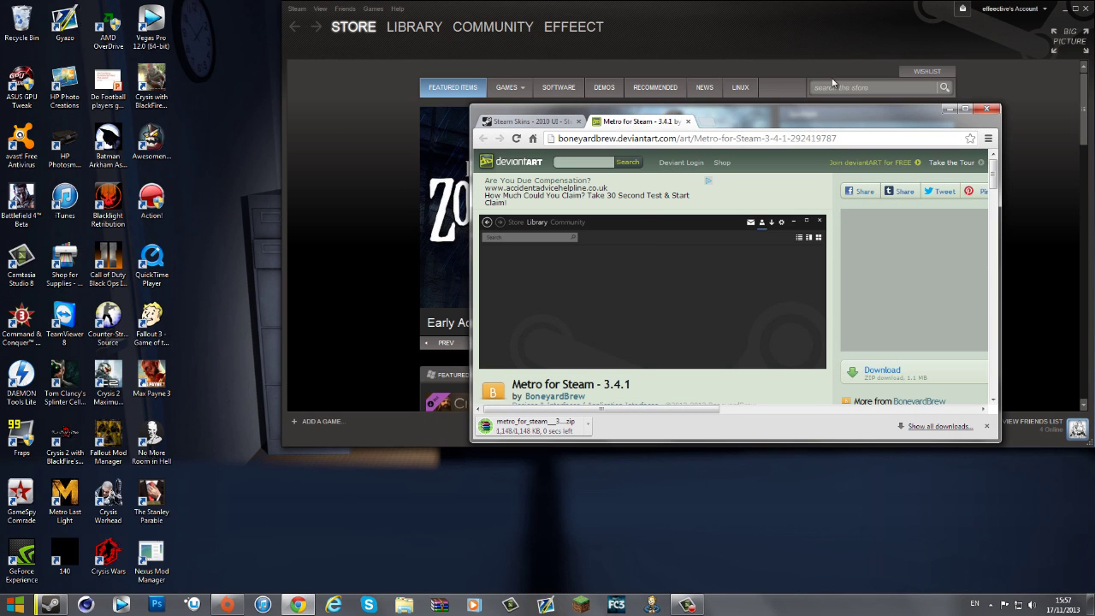
drag(530, 425, 368, 517)
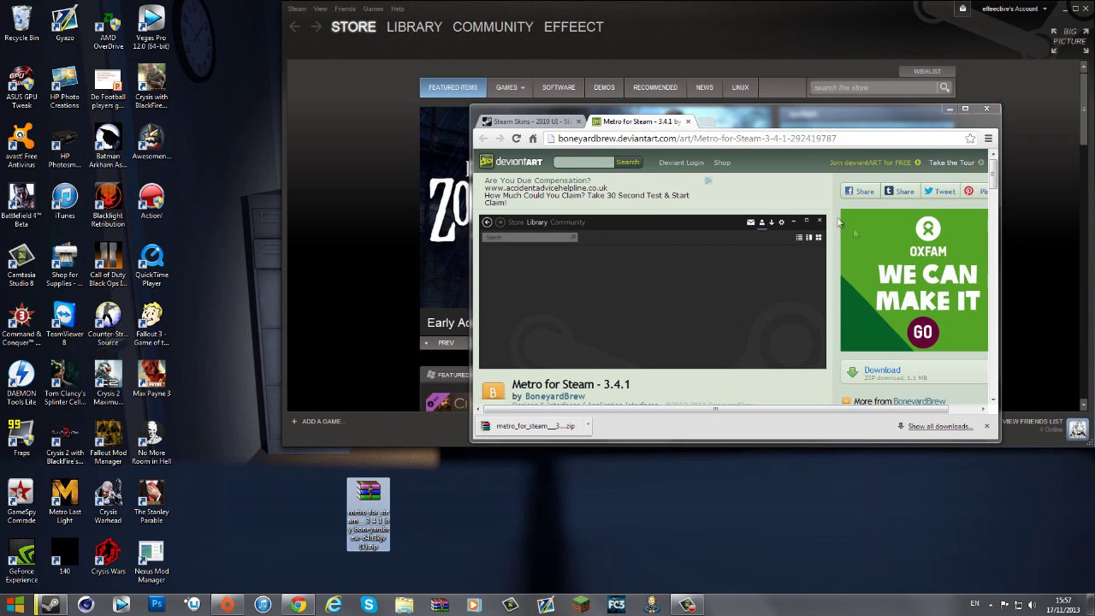
click(949, 109)
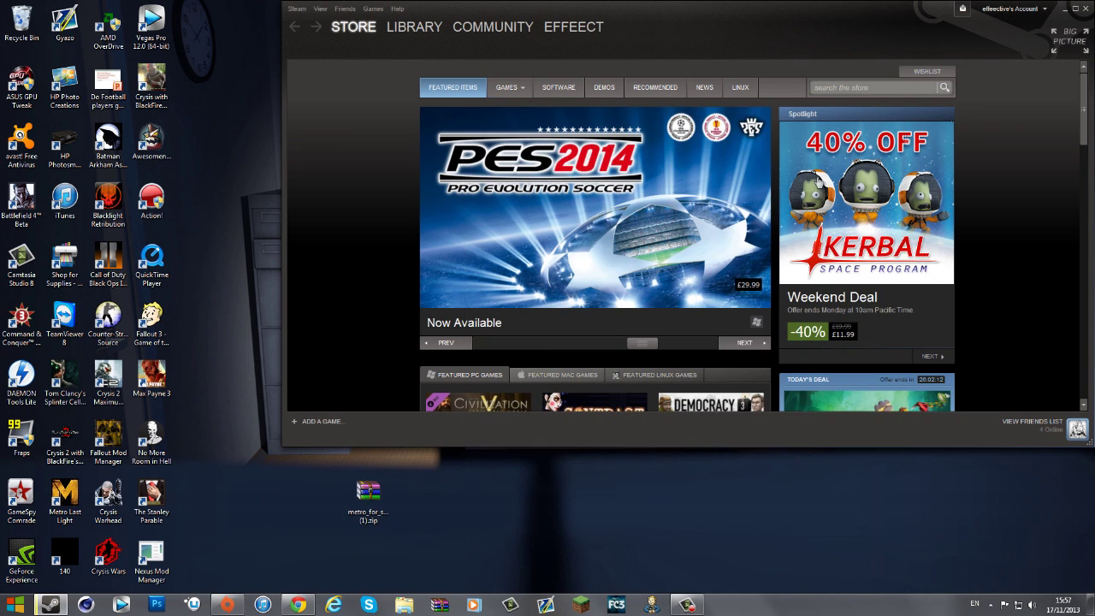
double_click(381, 503)
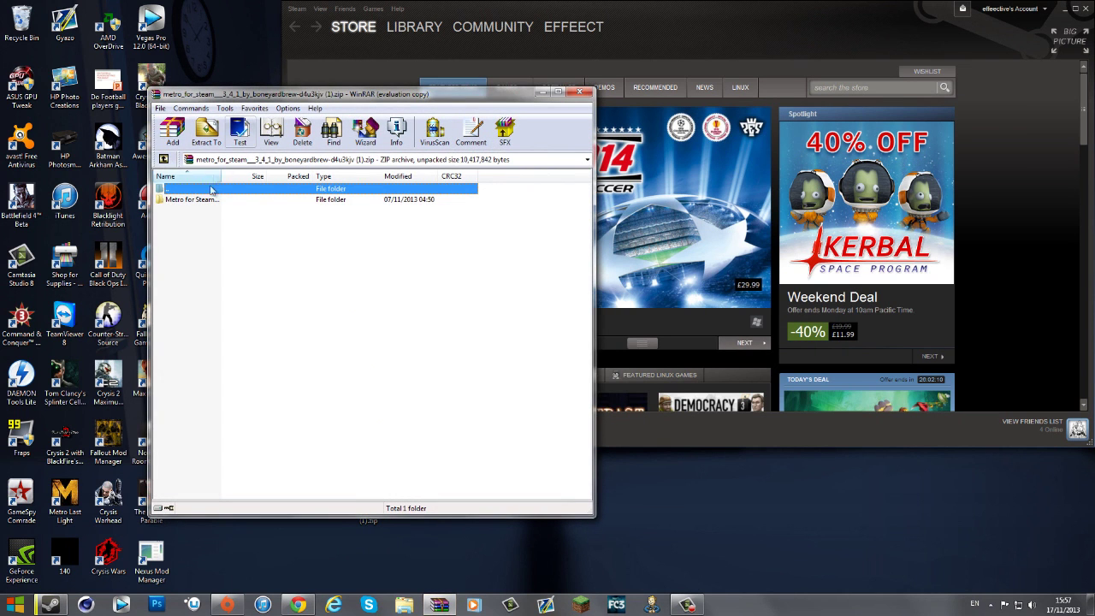
- Open the Metro for Steam folder in the archive and open C:\Windows\Fonts in Explorer
double_click(209, 204)
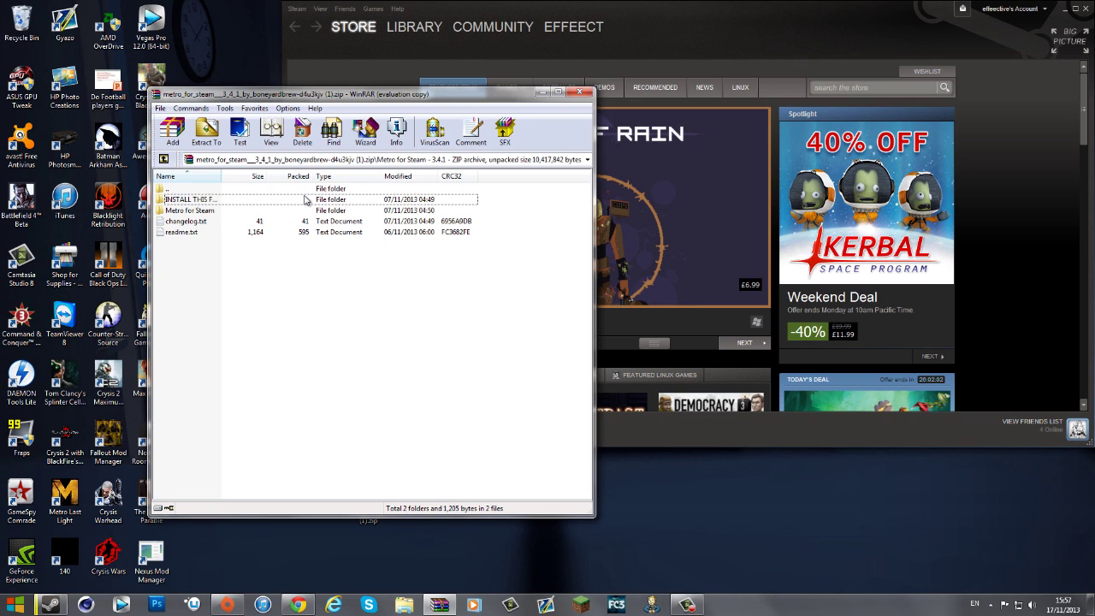
key(super)
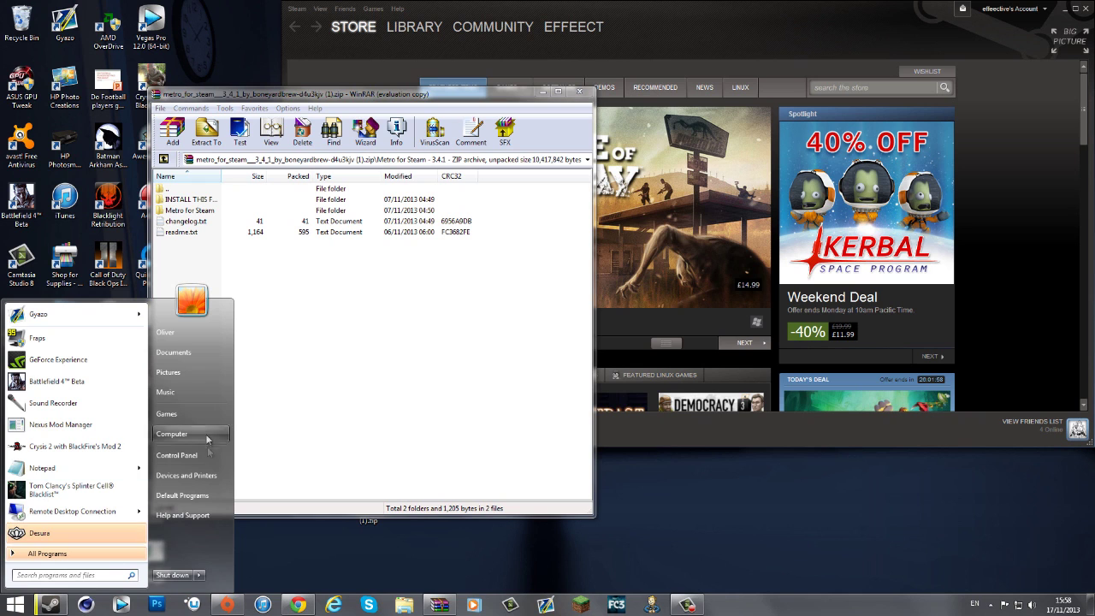
click(172, 434)
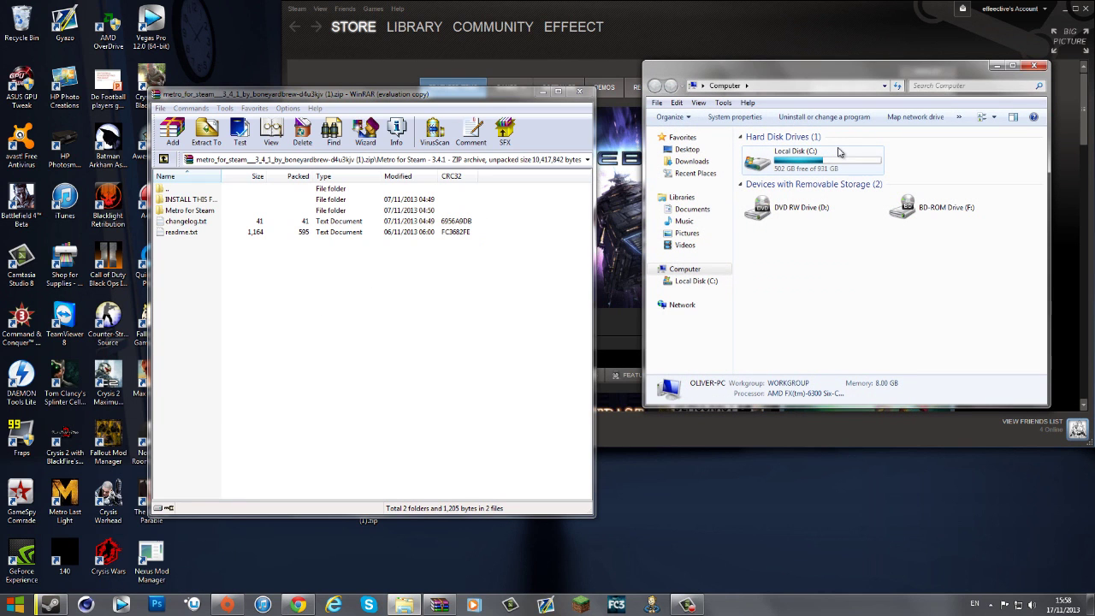
click(837, 159)
double_click(836, 159)
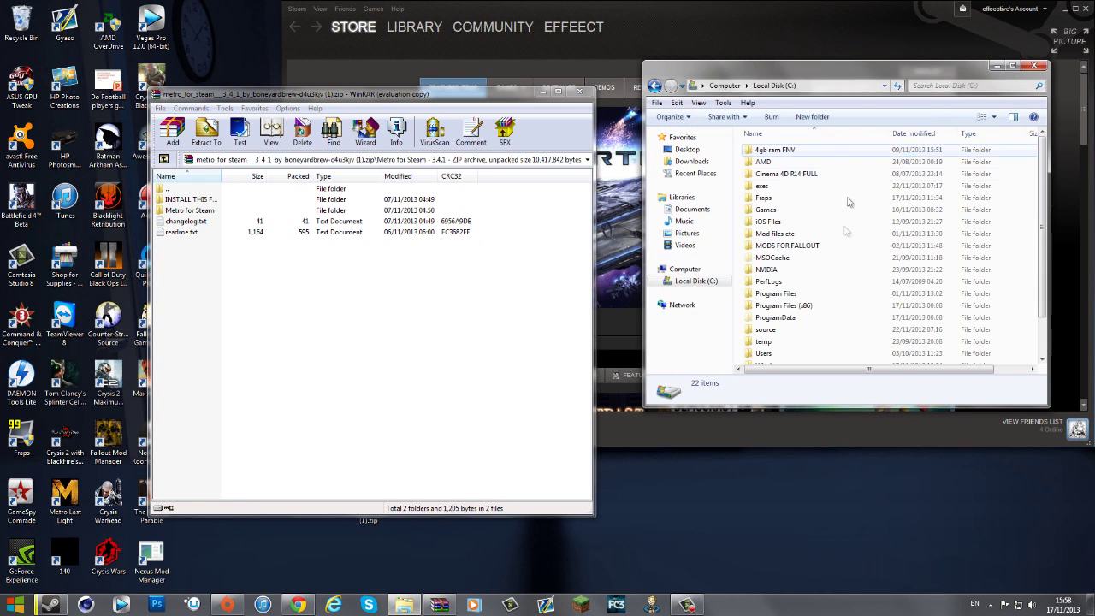
double_click(793, 322)
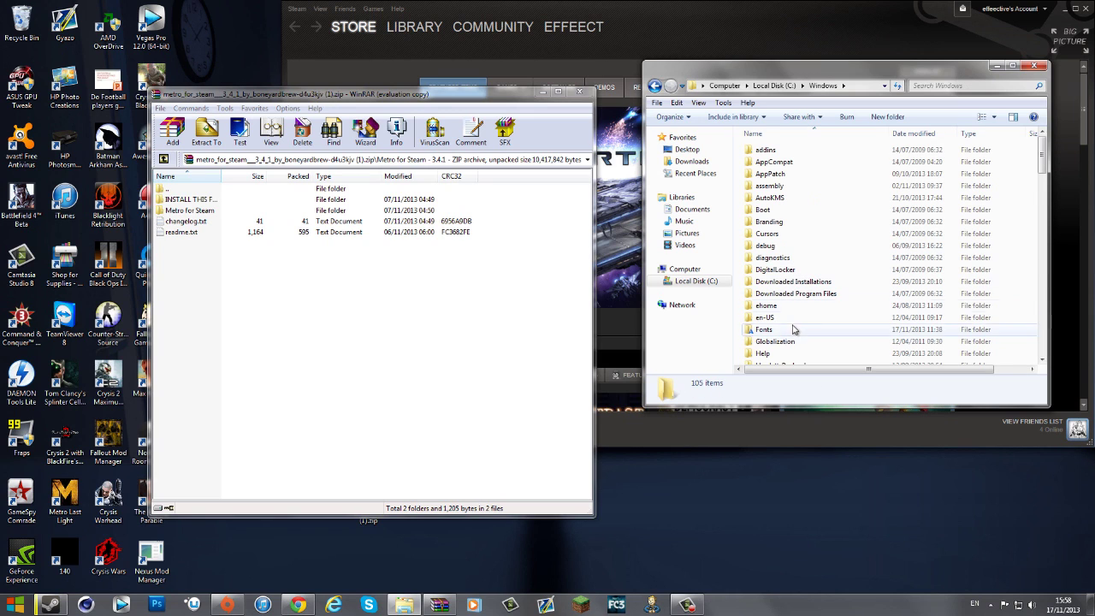
double_click(792, 329)
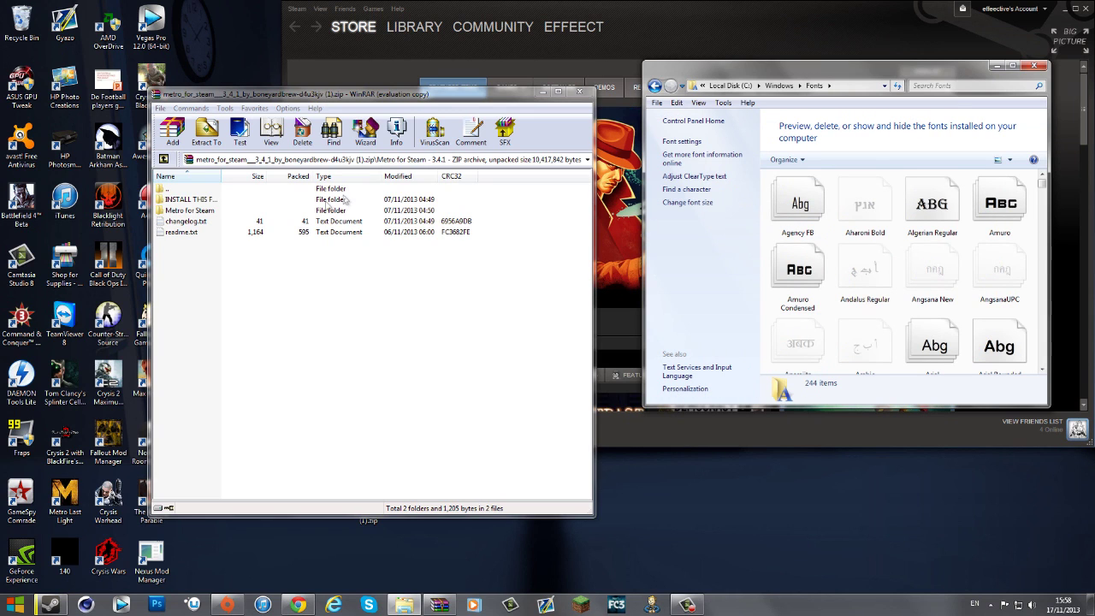
- Try copying segoeuisl.ttf from INSTALL THIS FONT into Fonts, then return to the archive's top level
double_click(193, 199)
click(193, 200)
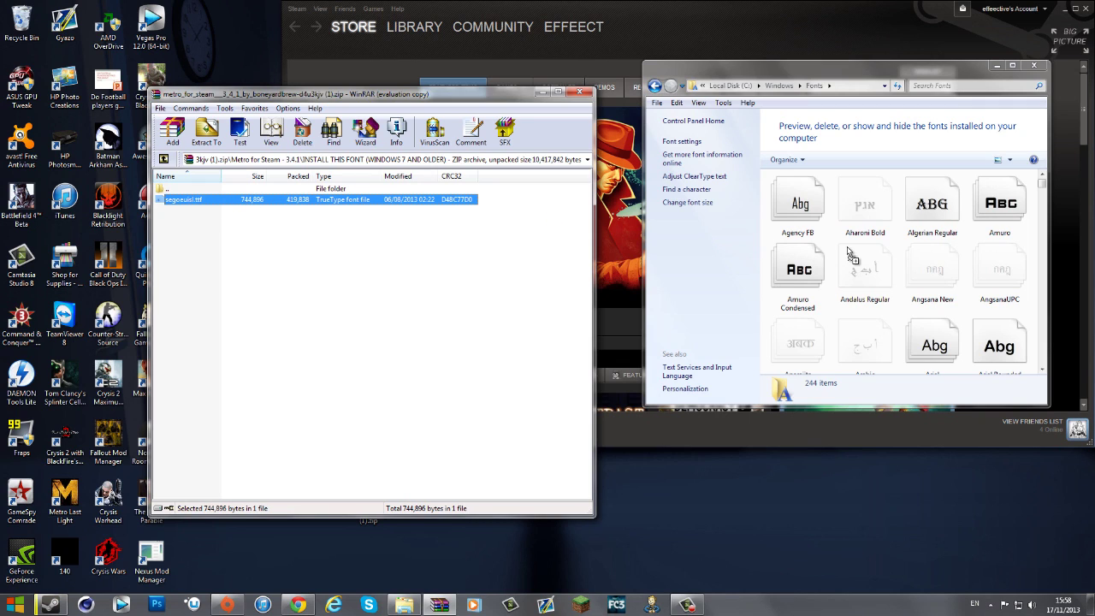
drag(346, 199, 344, 213)
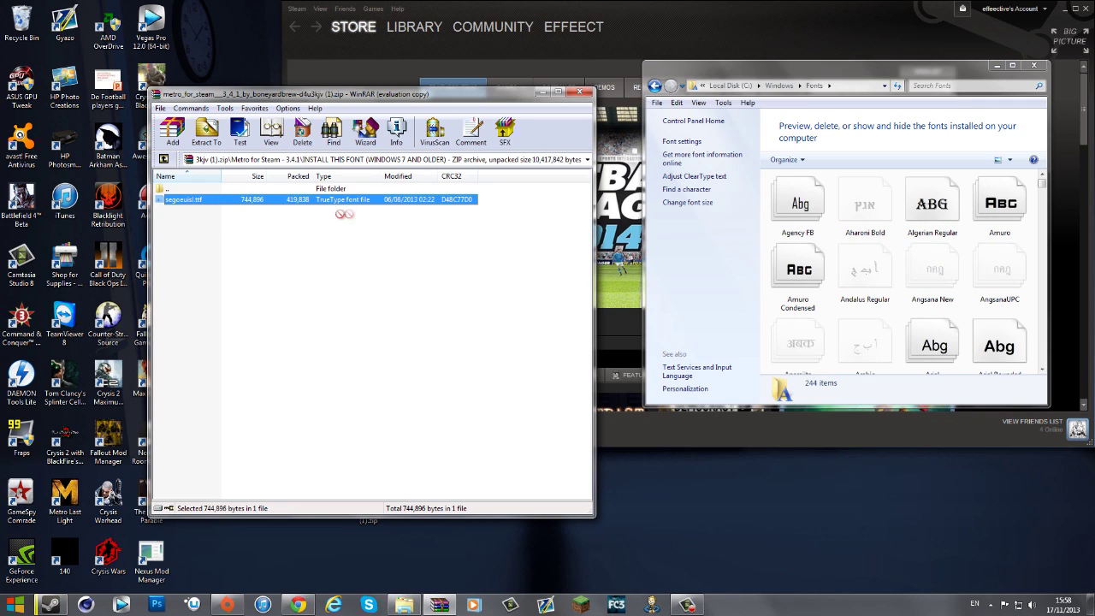
double_click(227, 190)
- Extract the Metro for Steam folder onto the desktop and close WinRAR
click(224, 211)
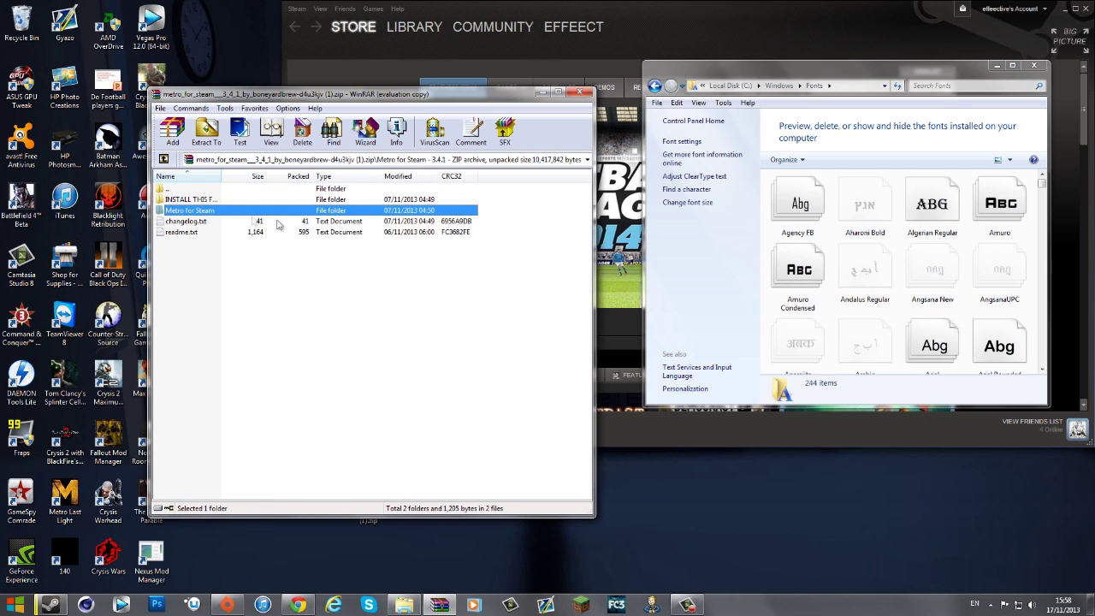
drag(776, 489, 738, 518)
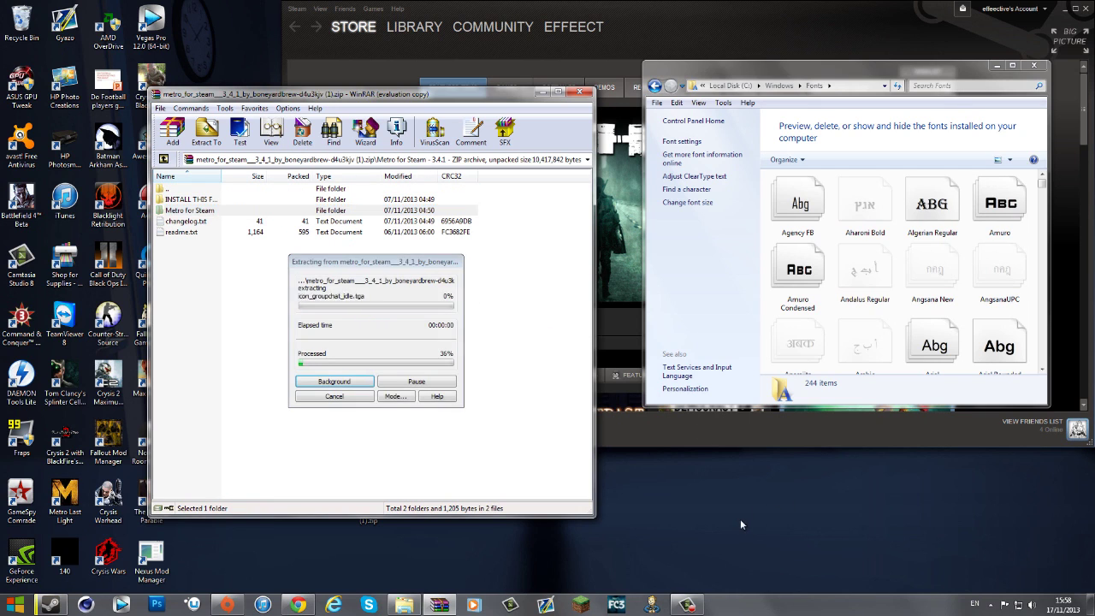
click(579, 91)
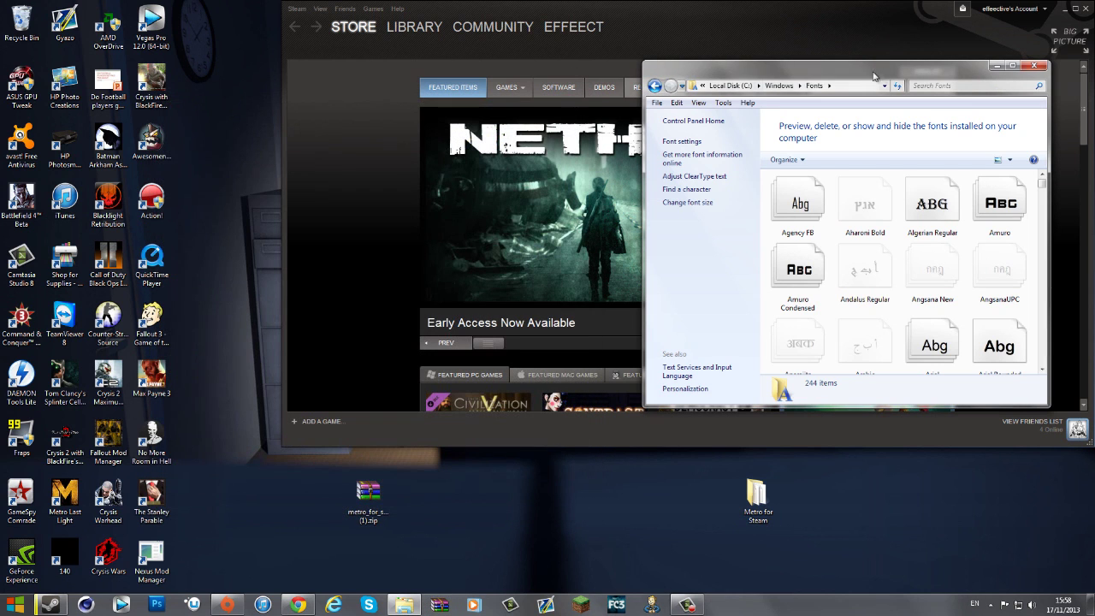
- Browse Explorer to C:\Program Files (x86)\Steam\skins
click(654, 86)
click(654, 86)
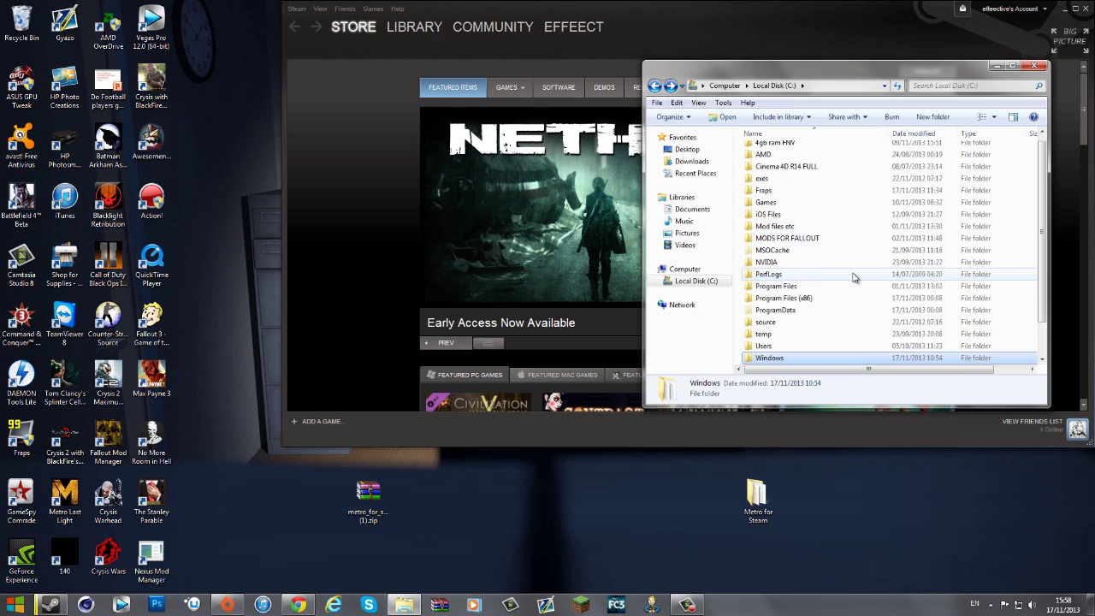
double_click(780, 297)
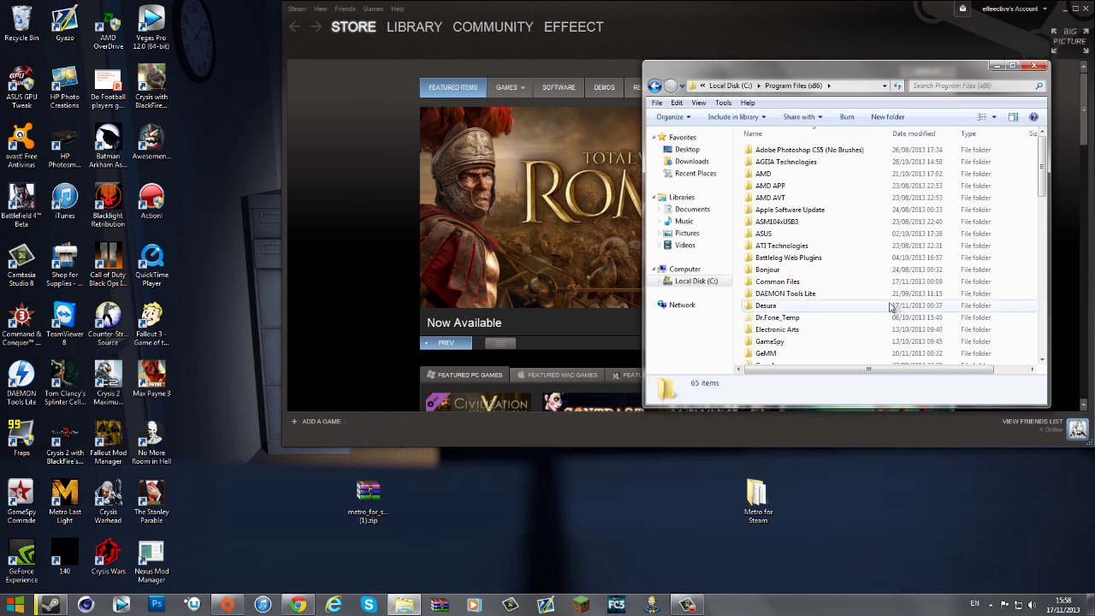
scroll(817, 333, down, 8)
scroll(816, 335, down, 4)
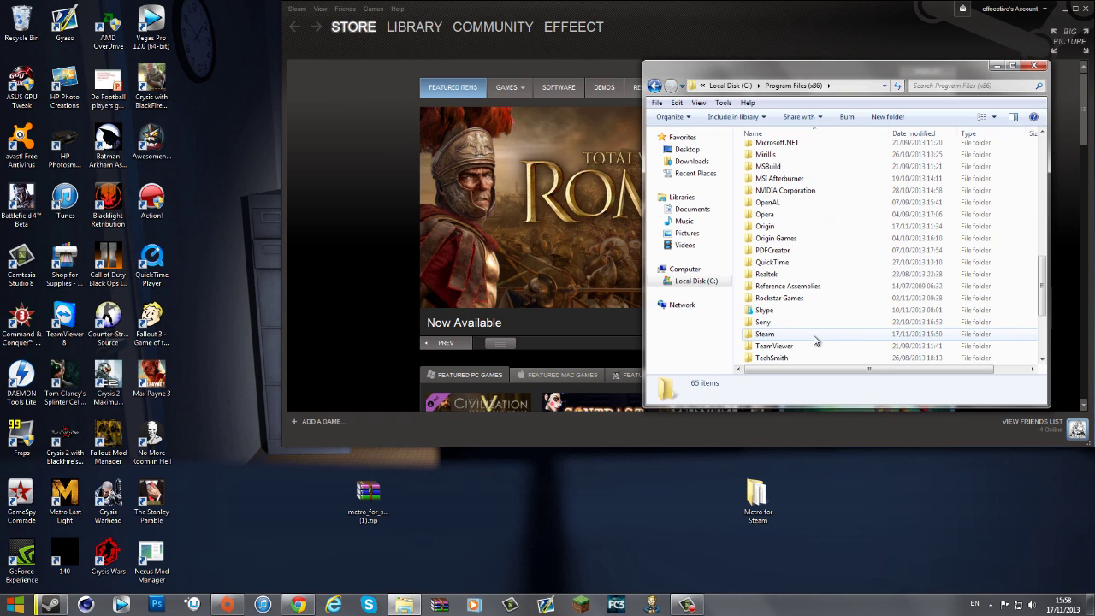
double_click(795, 335)
scroll(765, 299, down, 3)
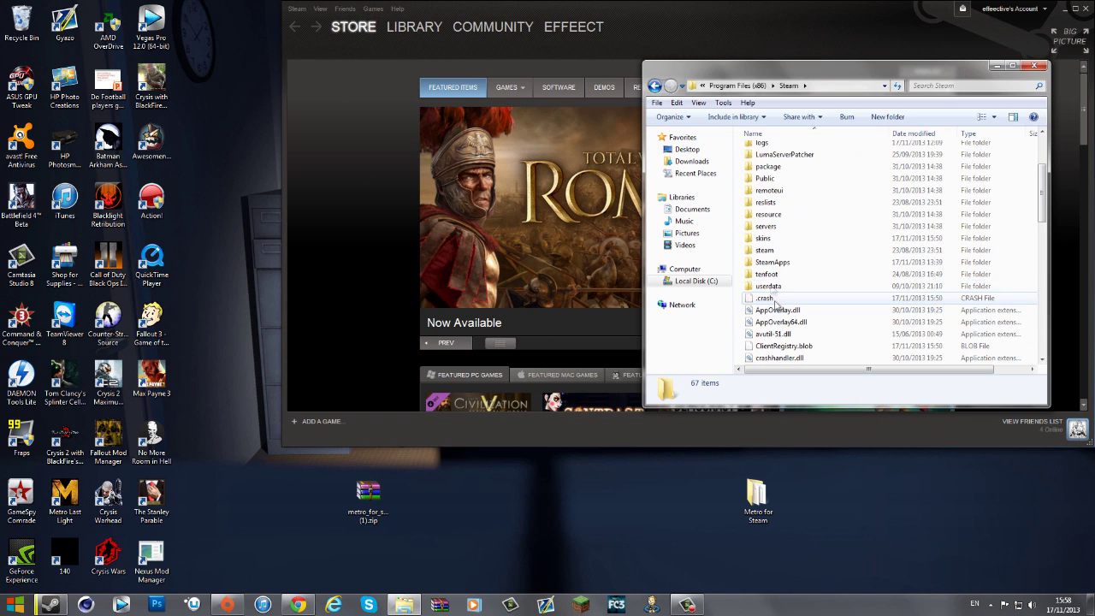
double_click(763, 238)
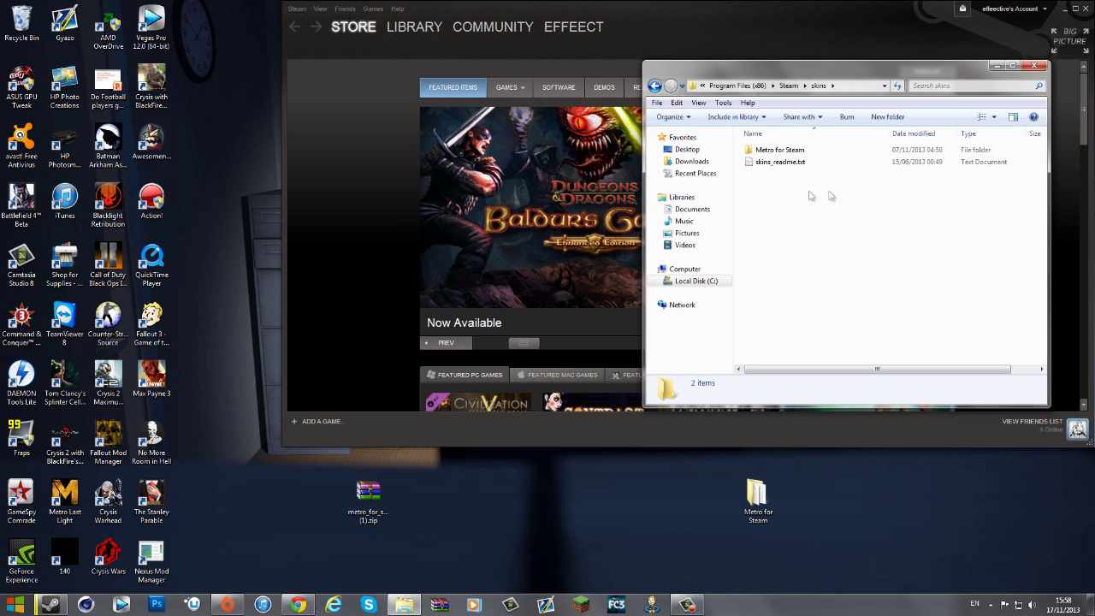
- Delete both existing items in skins, move the Metro for Steam folder in, and close Explorer
drag(824, 207, 791, 153)
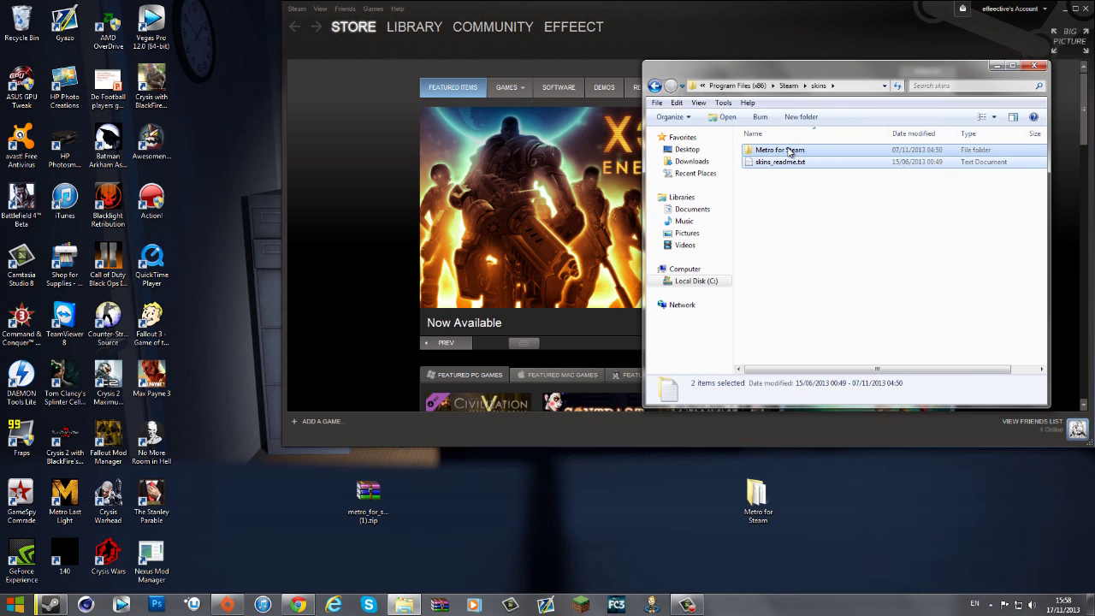
key(Delete)
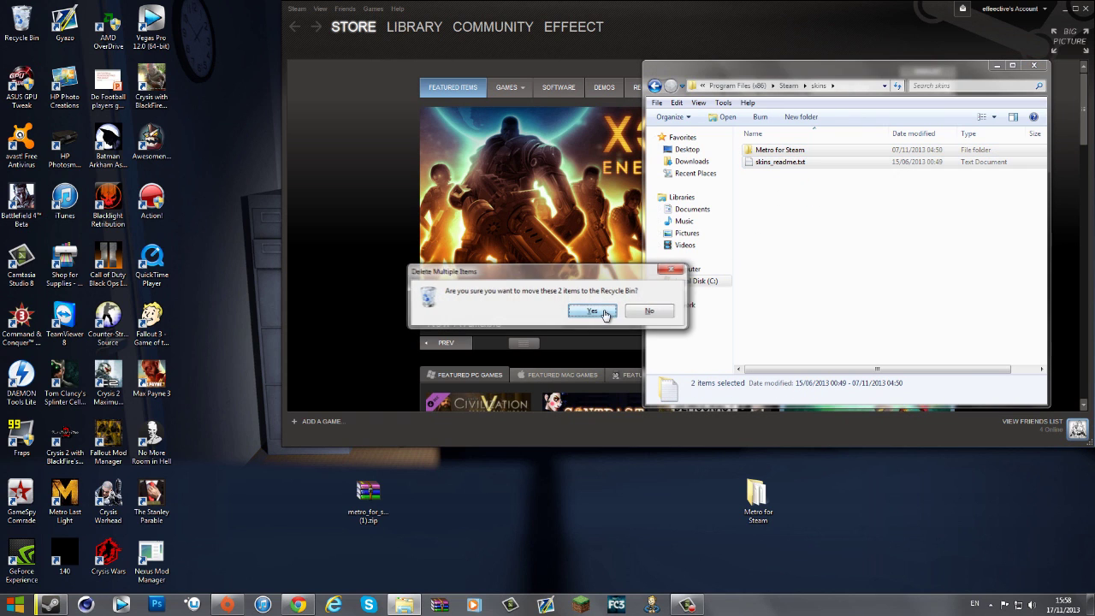
click(592, 313)
drag(758, 500, 774, 181)
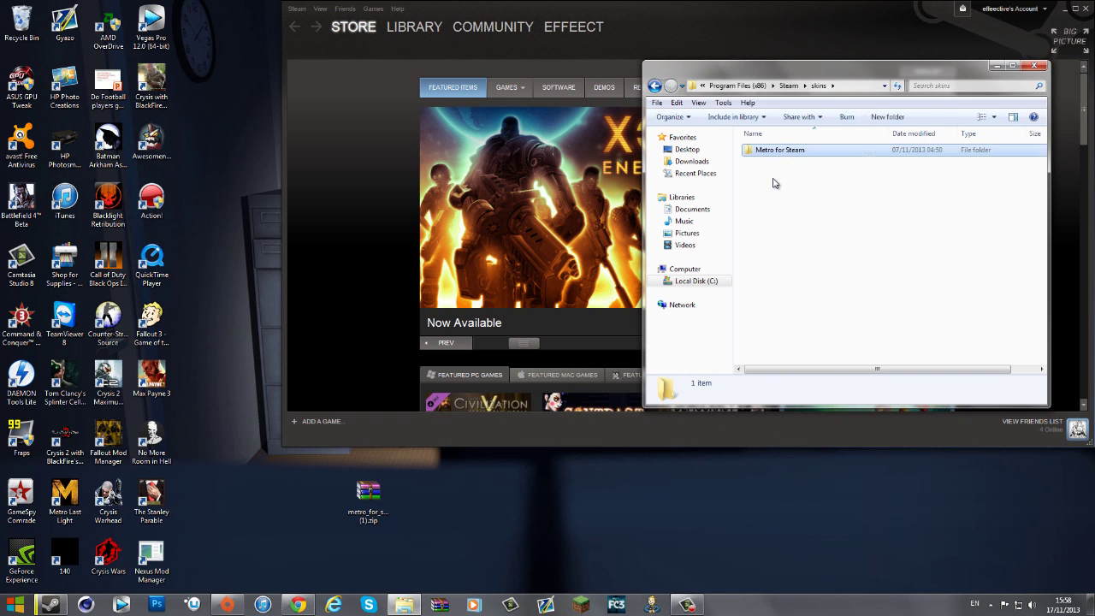
click(1033, 69)
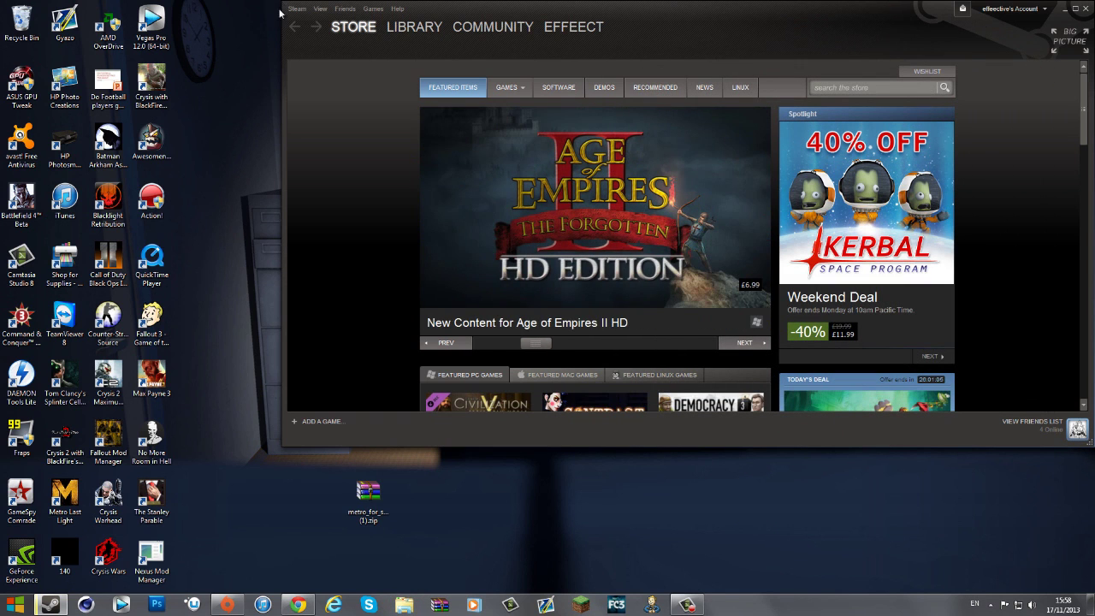
- Open Steam Settings > Interface, keeping Store as the favorite window
click(293, 11)
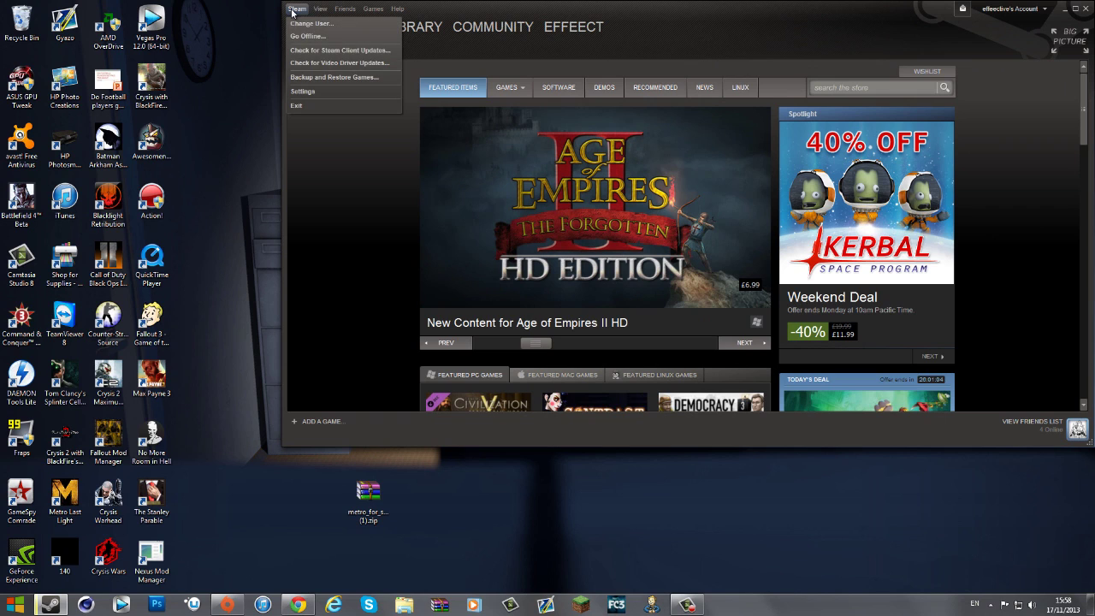
click(333, 88)
click(504, 154)
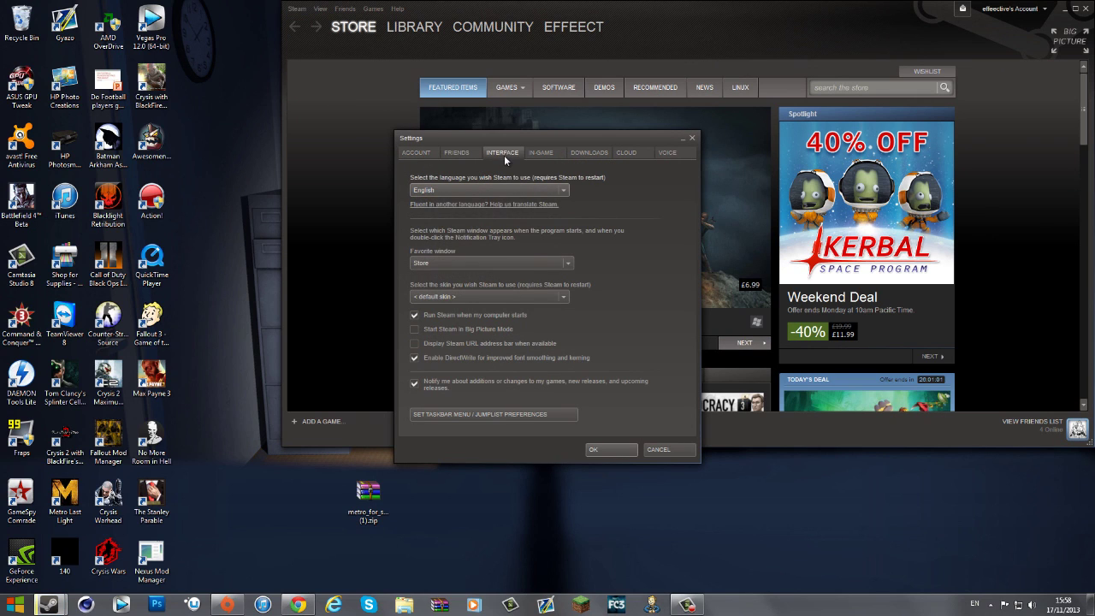
click(568, 263)
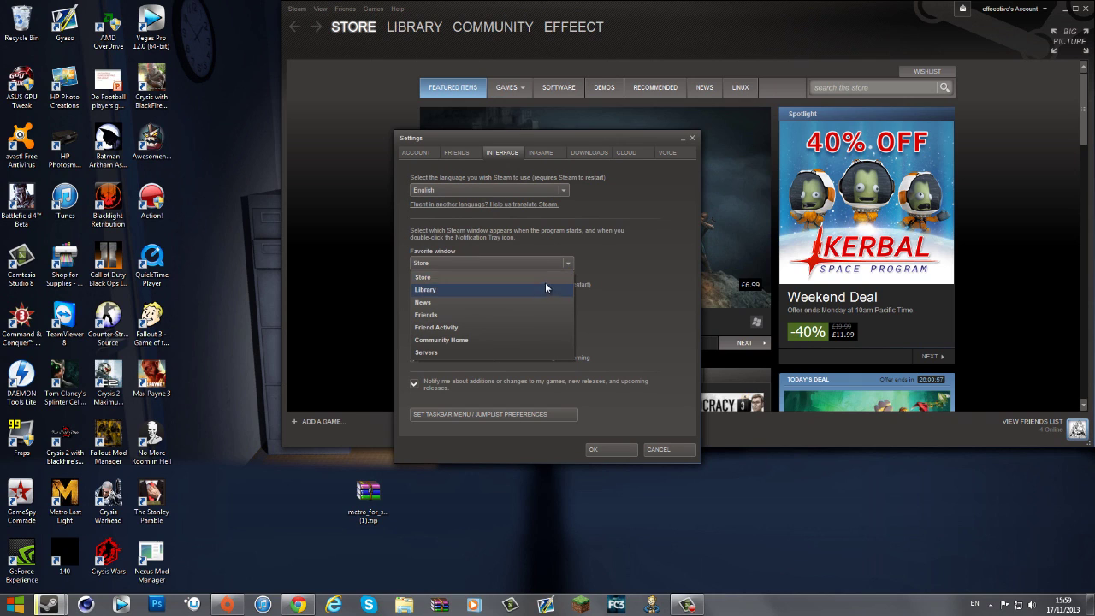
click(542, 278)
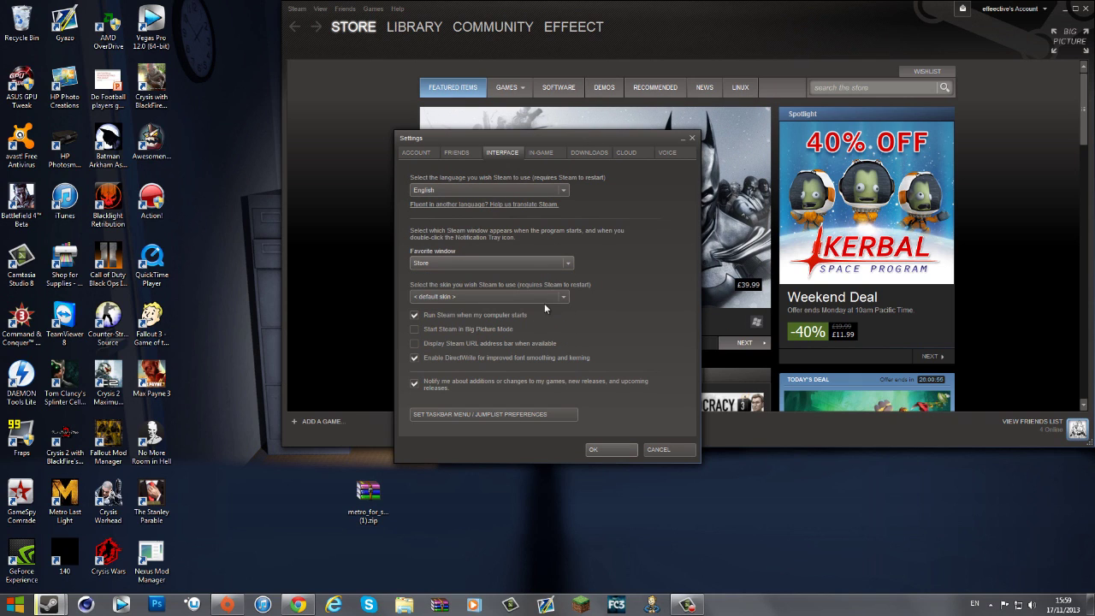
- Select Metro for Steam as the skin, confirm with OK, and restart Steam
click(565, 295)
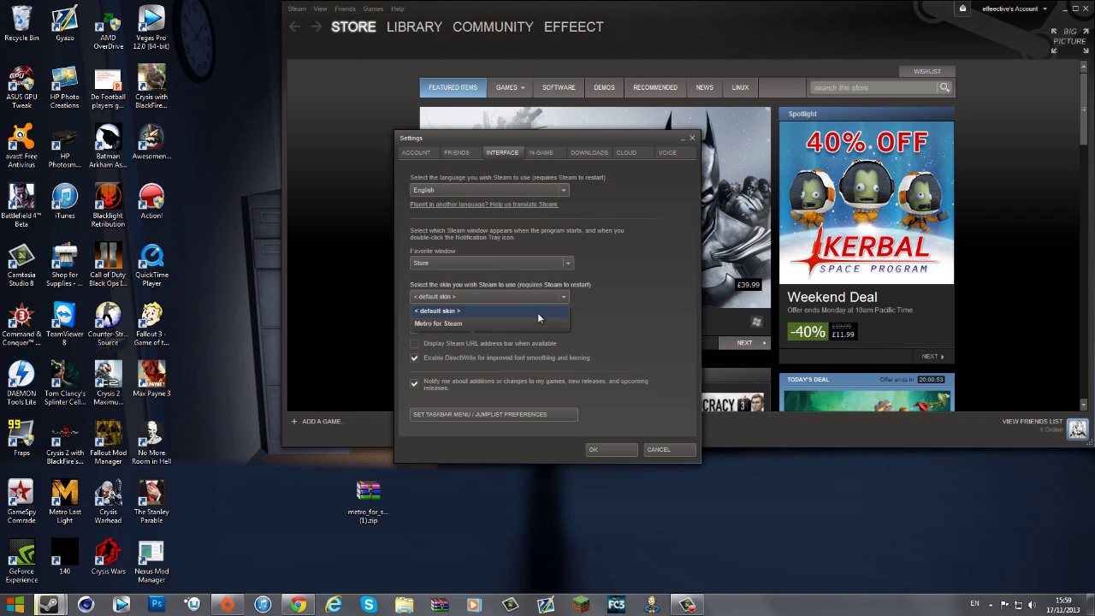
click(476, 326)
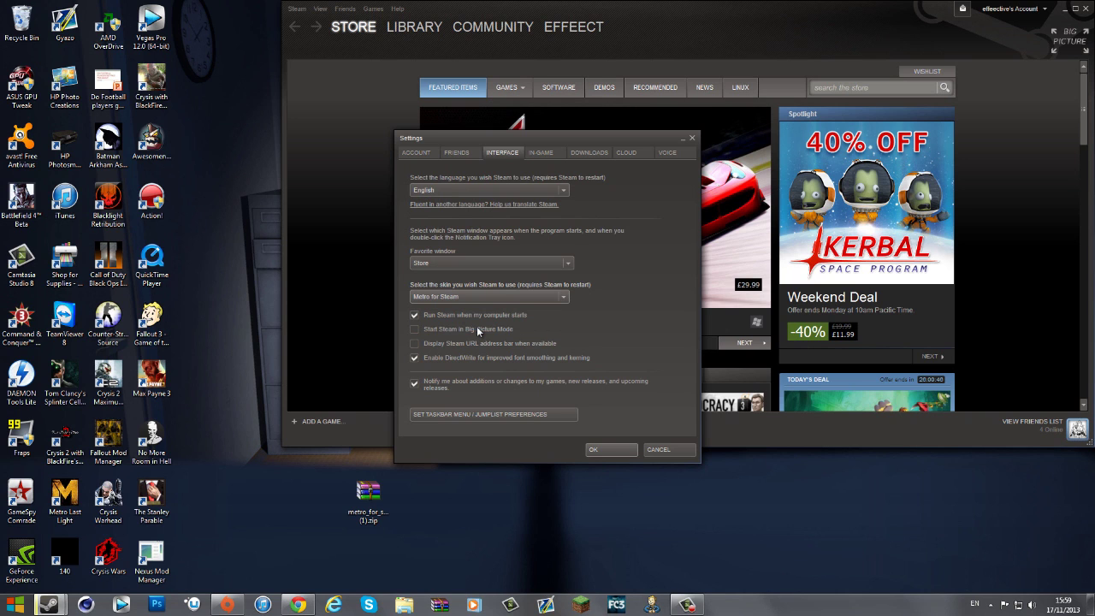
click(610, 450)
click(544, 325)
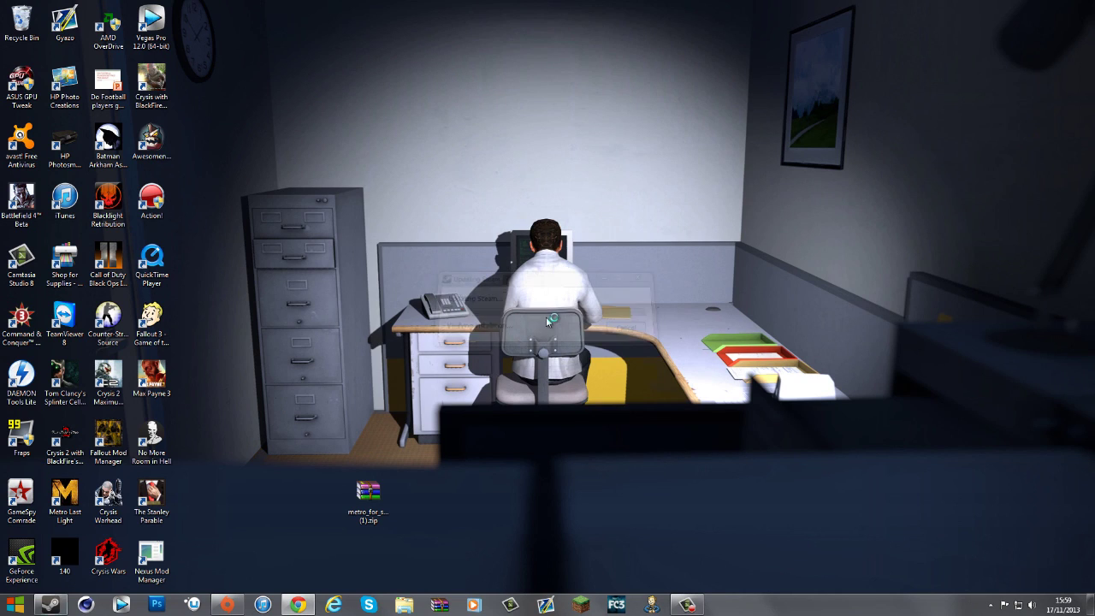